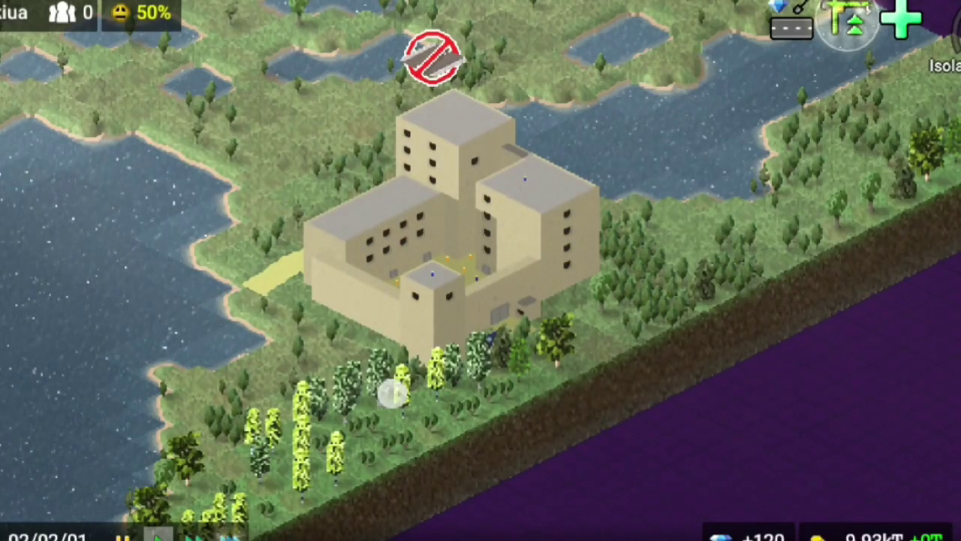
# Look around the prison on the city map and close its information panel
pyautogui.moveTo(393, 392); pyautogui.dragTo(611, 445)
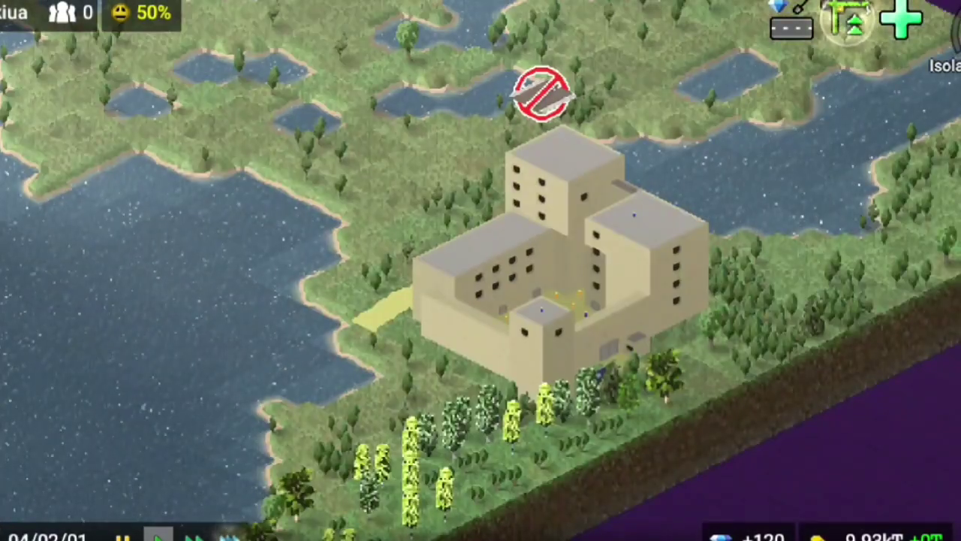
pyautogui.moveTo(209, 303); pyautogui.dragTo(79, 275)
pyautogui.scroll(-3, 481, 271)
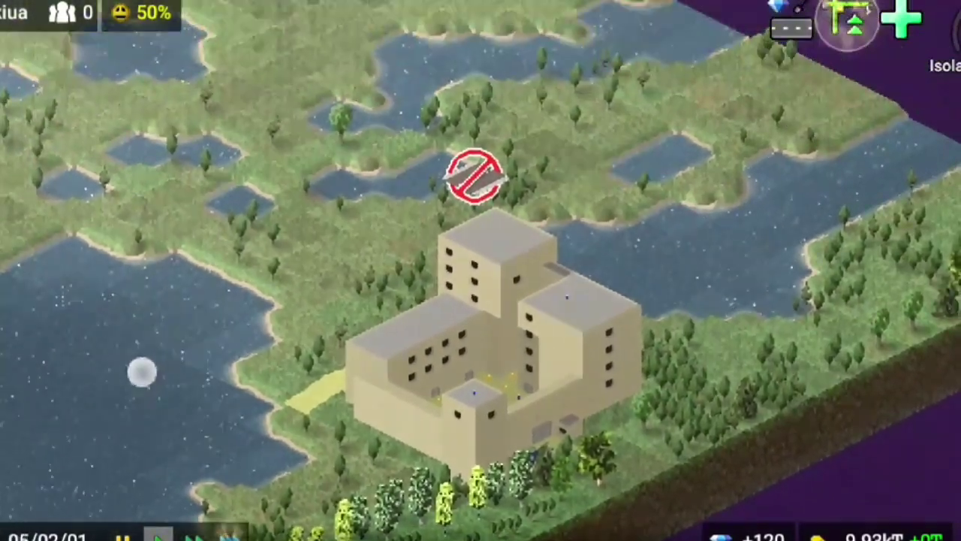
pyautogui.scroll(3, 481, 300)
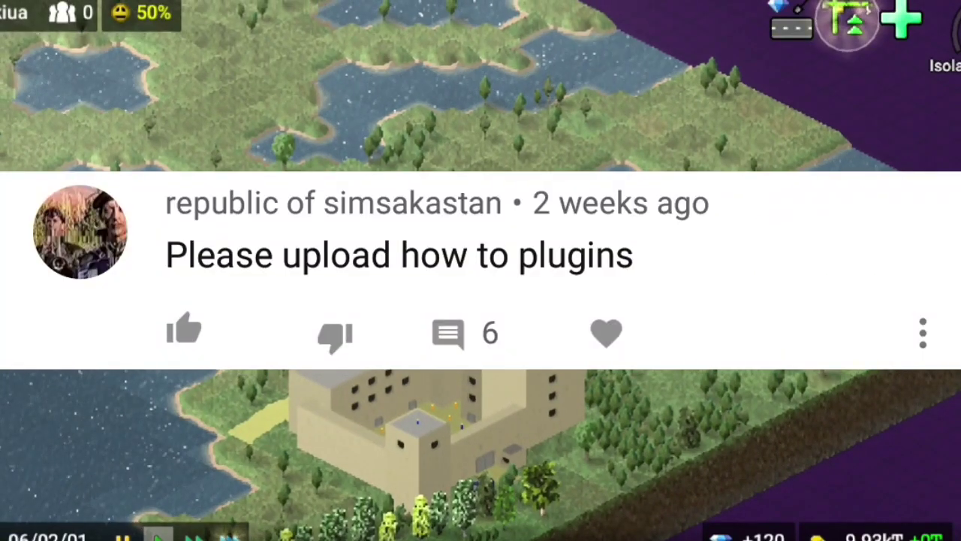
pyautogui.moveTo(481, 451); pyautogui.dragTo(518, 383)
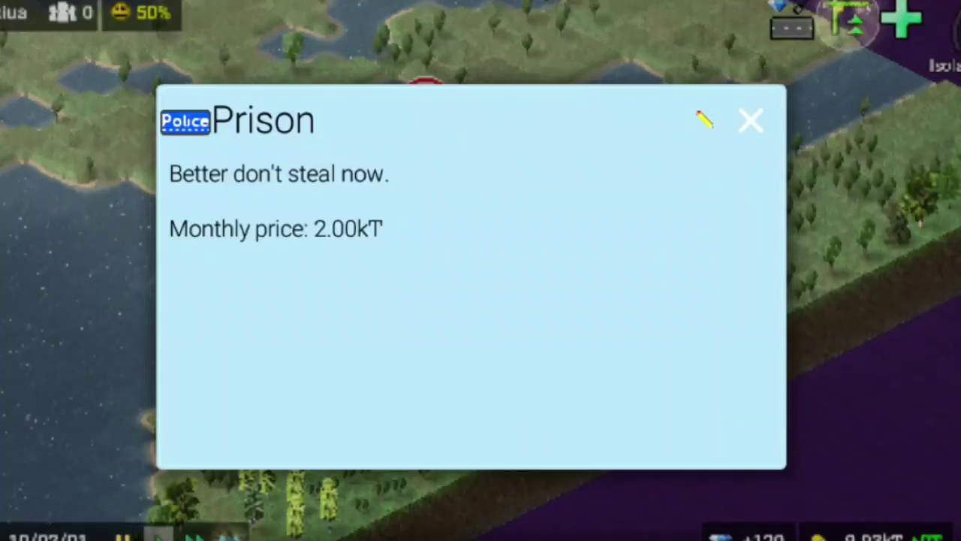
pyautogui.click(751, 120)
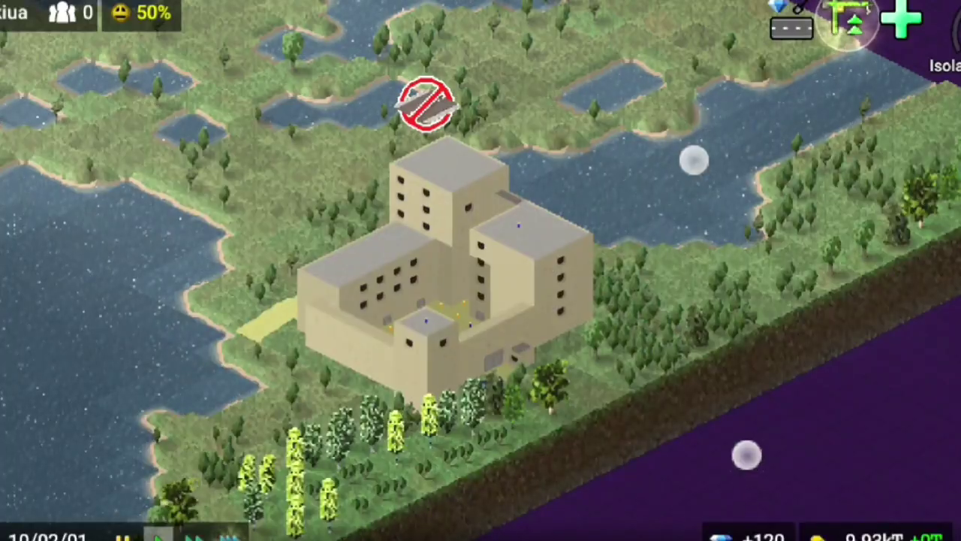
# Search Google for 'theotown forum' and open the forum's plugin Showcase page
pyautogui.scroll(-3, 759, 270)
pyautogui.scroll(5, 762, 266)
pyautogui.scroll(5, 762, 263)
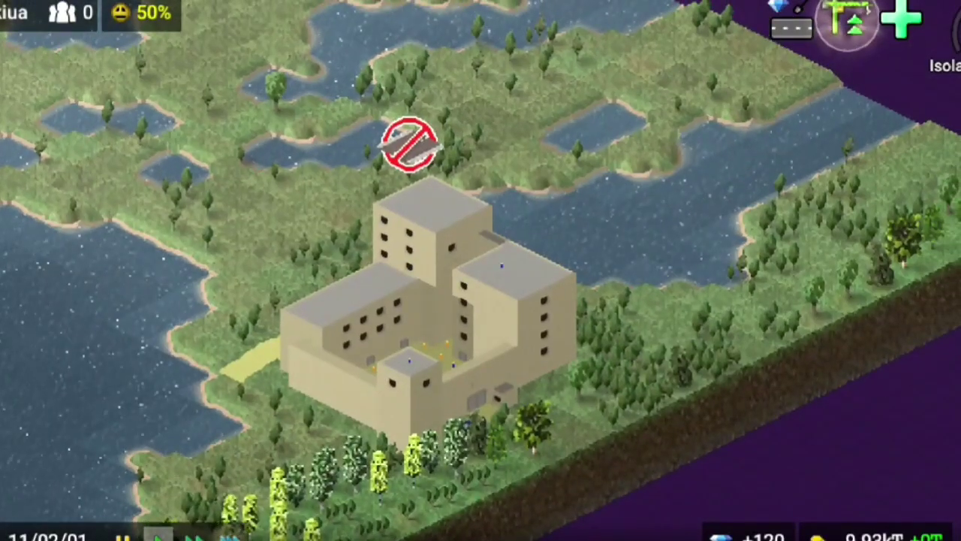
pyautogui.moveTo(864, 399); pyautogui.dragTo(939, 346)
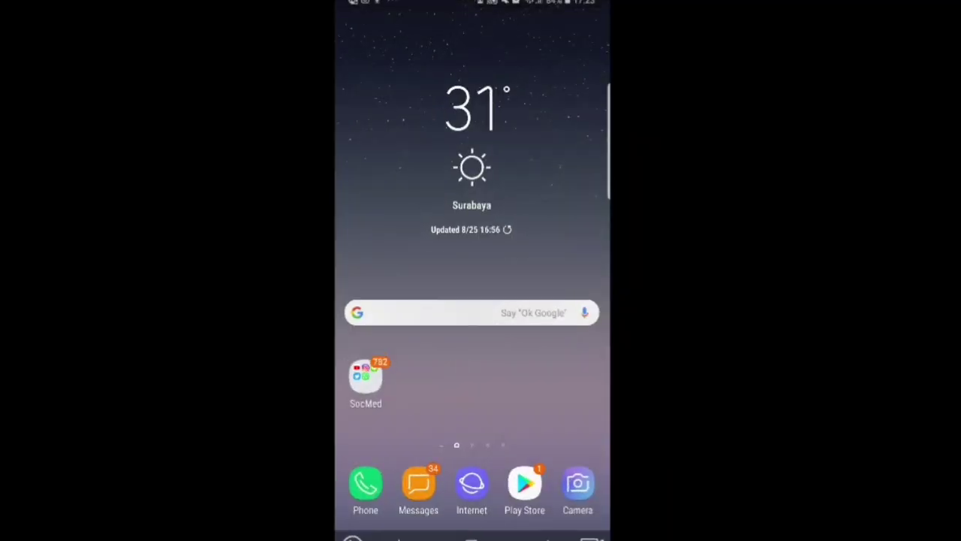
pyautogui.click(468, 311)
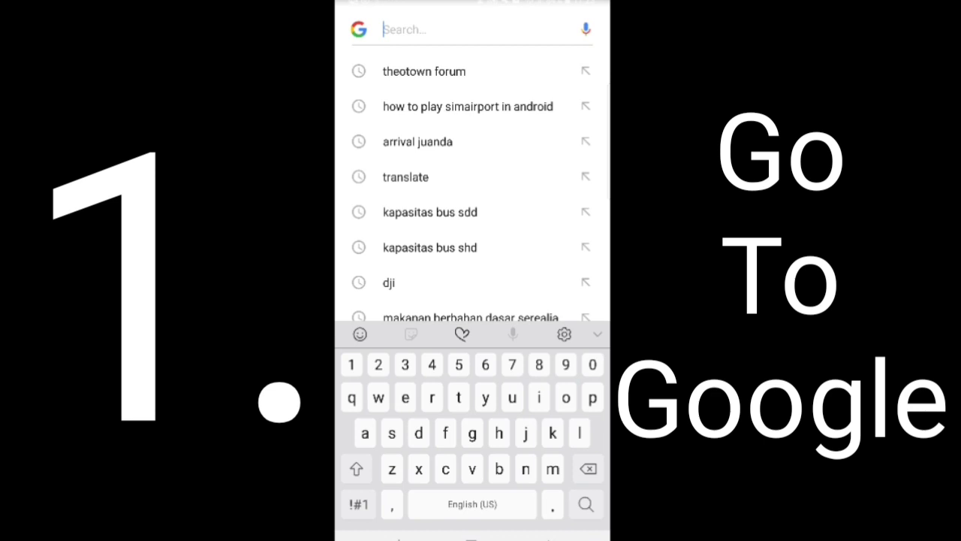
pyautogui.click(424, 72)
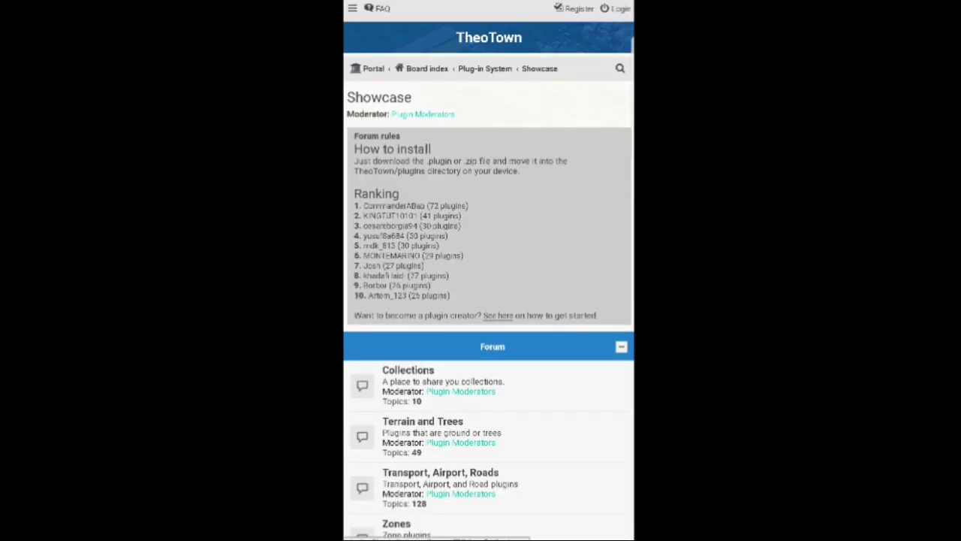
# Browse the Showcase list, open the Transport, Airport, Roads subforum and scroll its topics
pyautogui.scroll(-3, 489, 270)
pyautogui.scroll(-10, 489, 271)
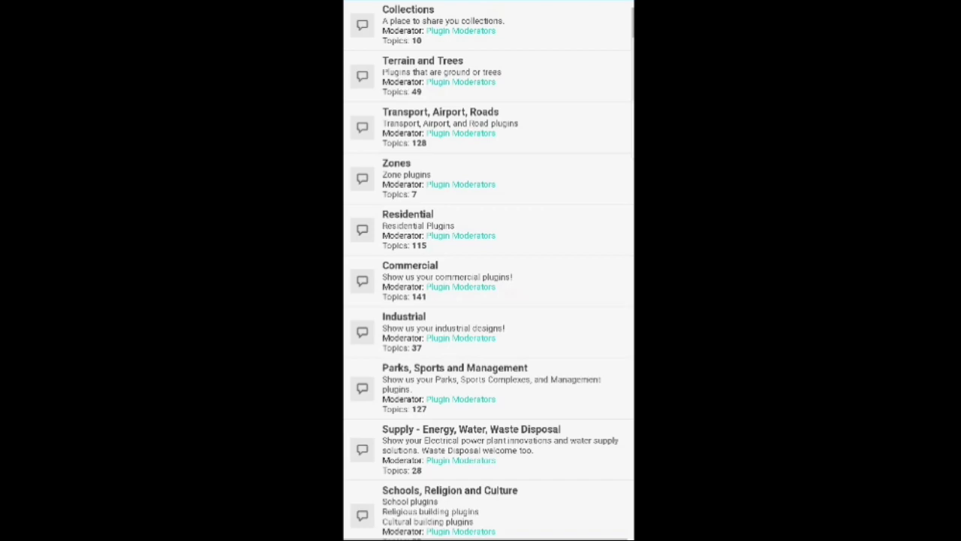
pyautogui.scroll(-3, 489, 270)
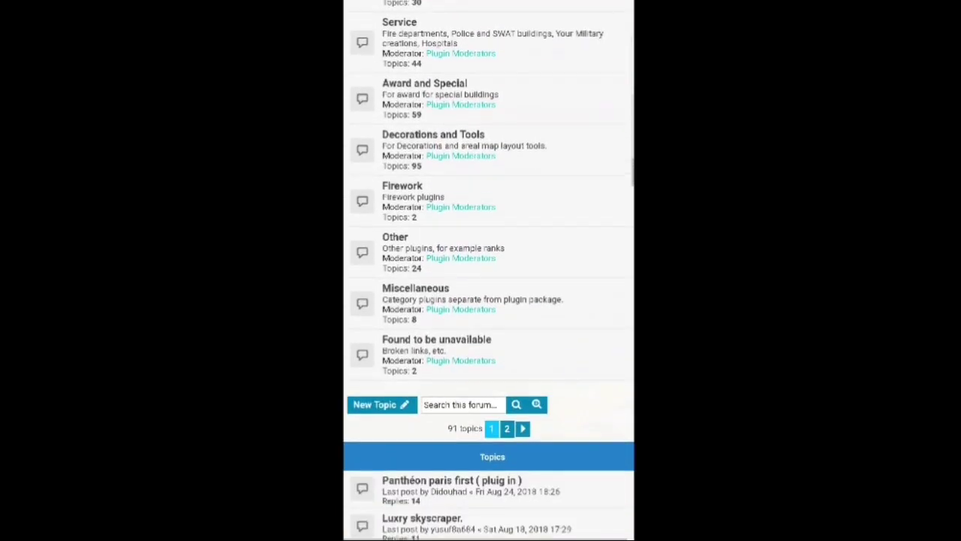
pyautogui.scroll(4, 488, 270)
pyautogui.scroll(4, 488, 271)
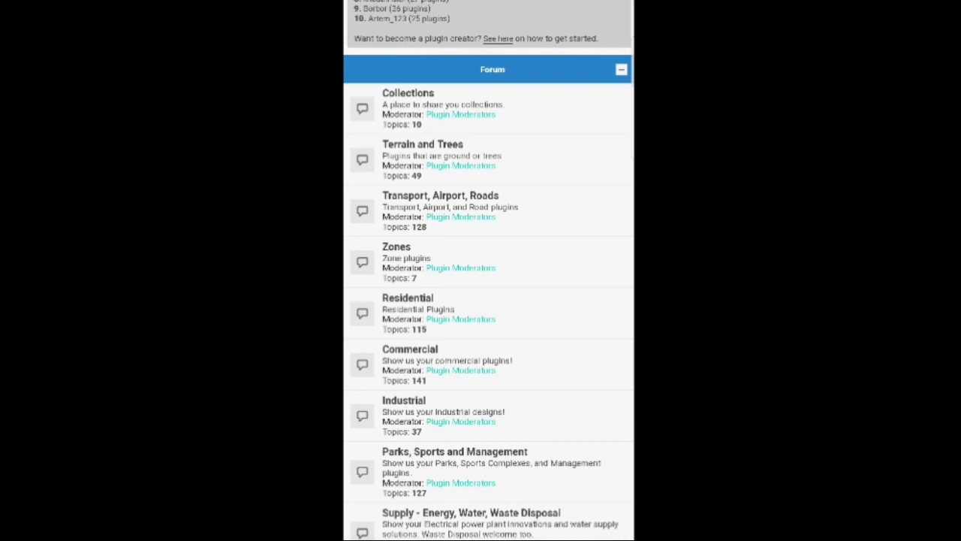
pyautogui.click(440, 207)
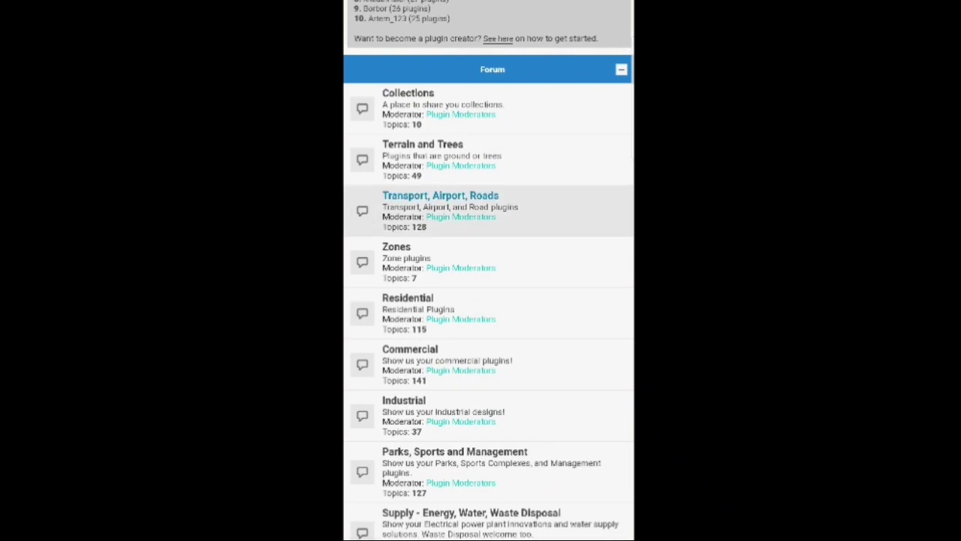
pyautogui.scroll(-2, 489, 270)
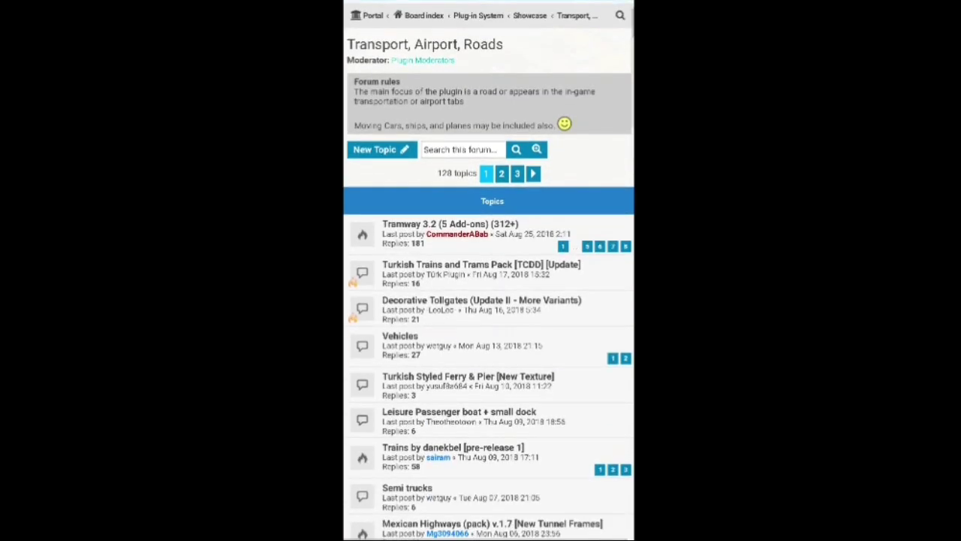
pyautogui.scroll(-2, 488, 270)
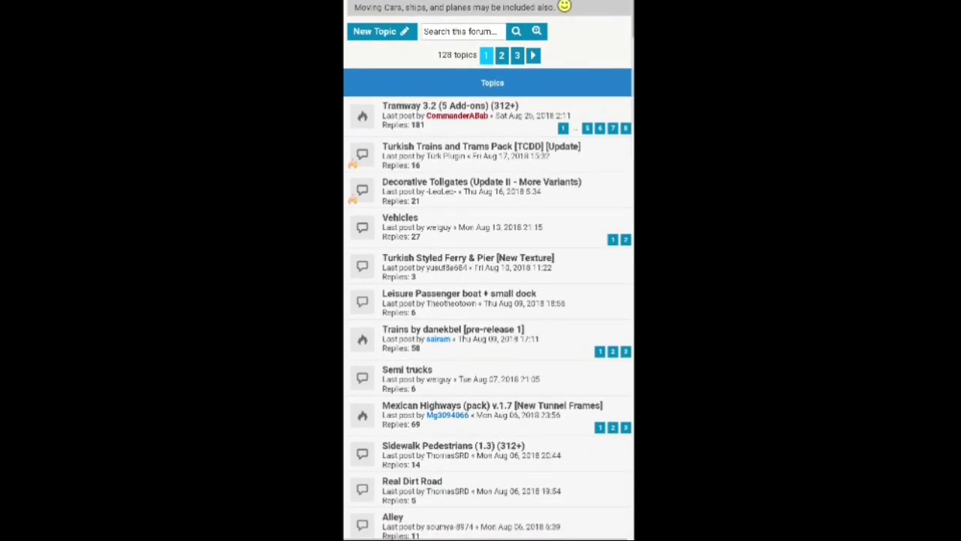
# Open the Decorative Tollgates topic and download Modern-er%20Tollgates.zip
pyautogui.click(481, 158)
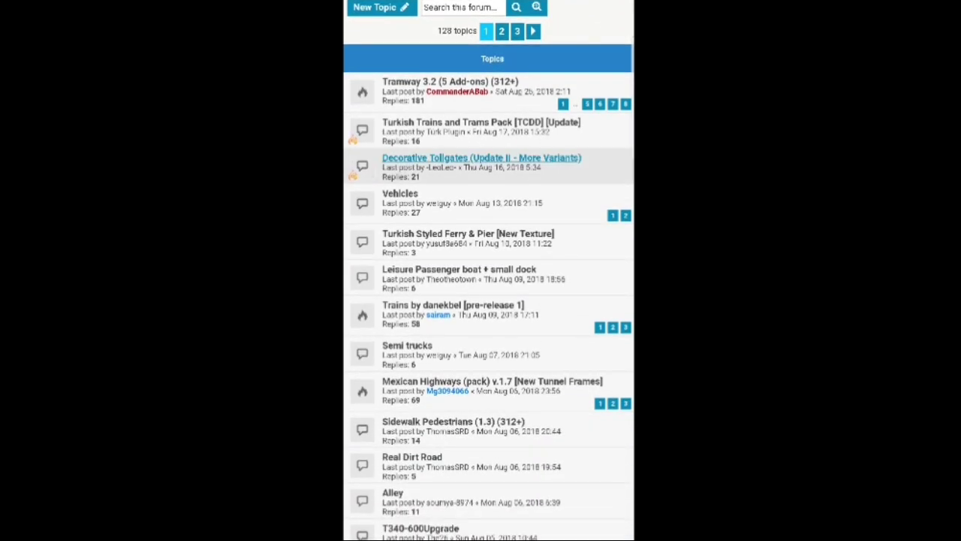
pyautogui.scroll(-5, 488, 271)
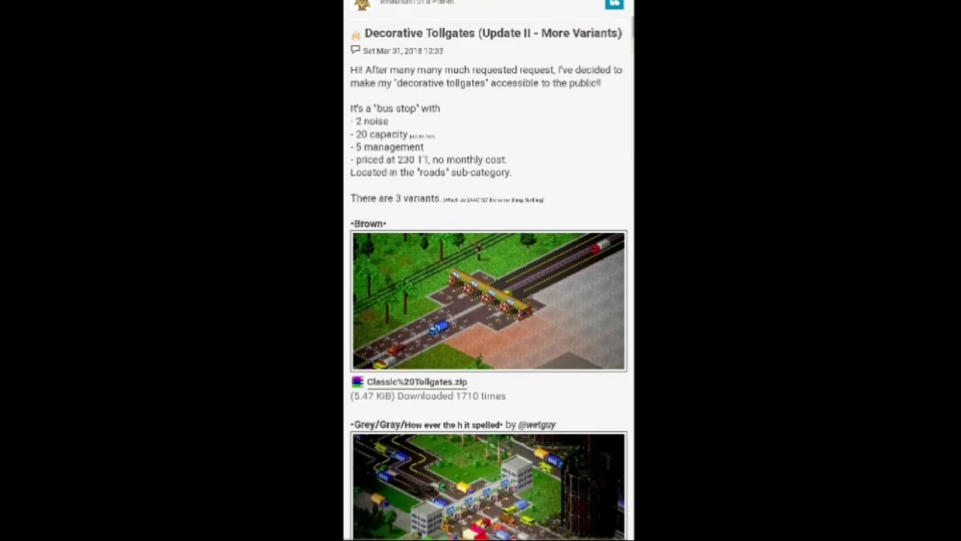
pyautogui.scroll(-6, 489, 270)
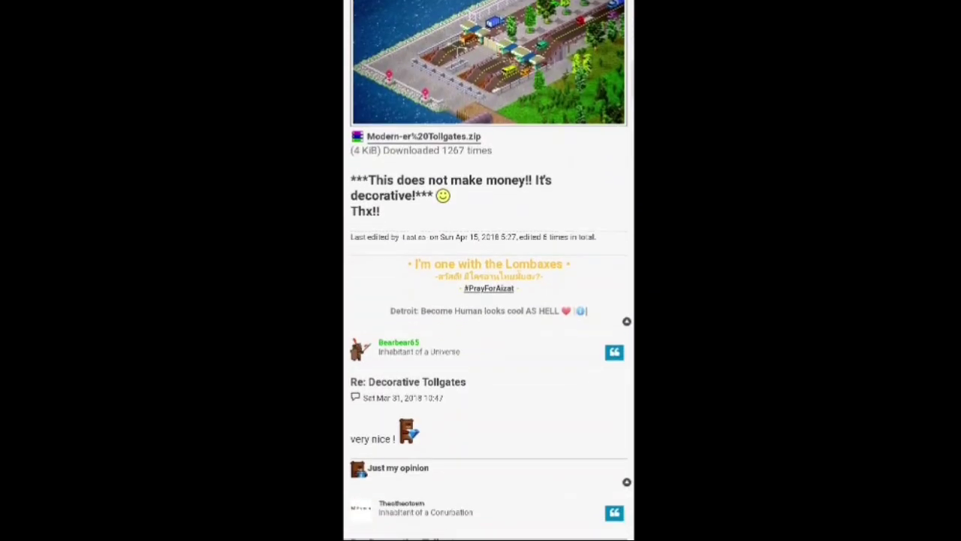
pyautogui.scroll(5, 488, 271)
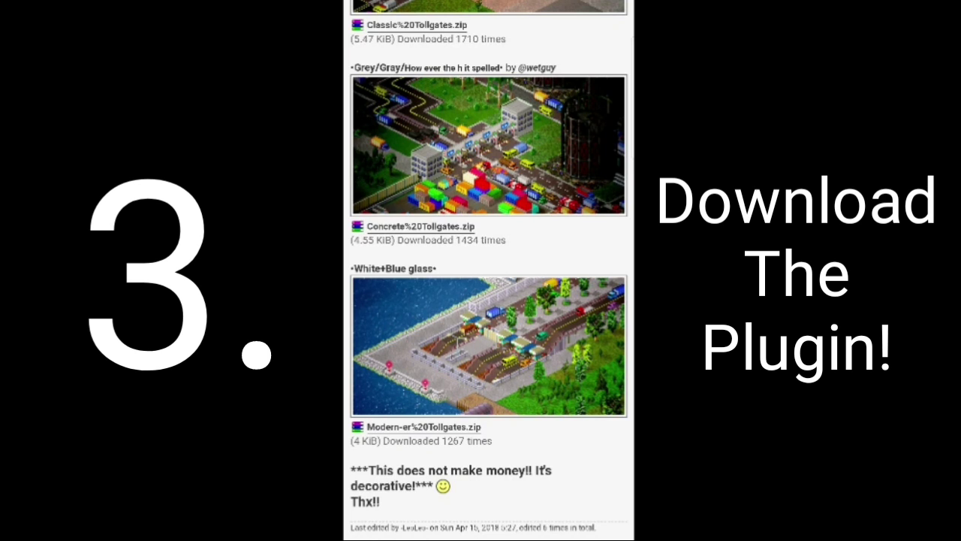
pyautogui.click(424, 426)
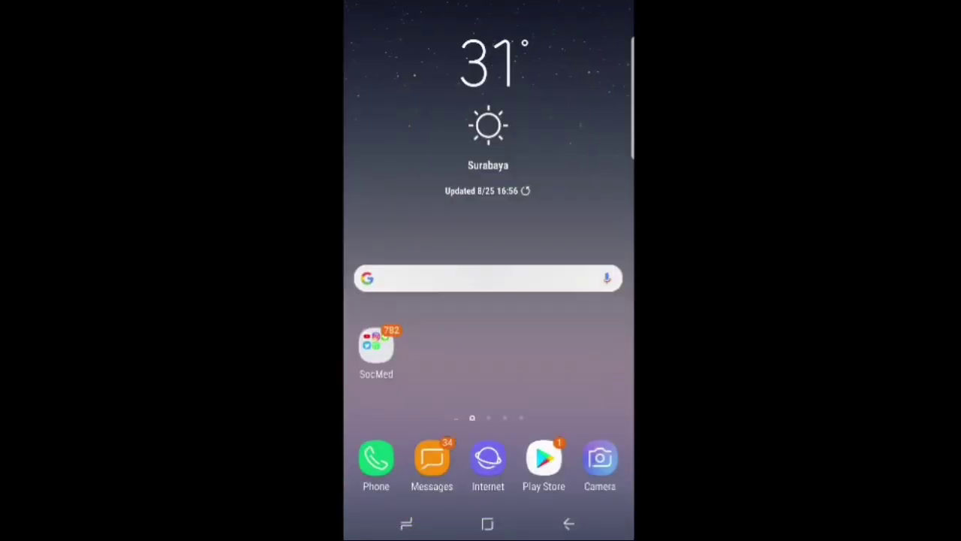
# Find My Files with an app search for 'files' and open the recent Modern-er Tollgates zip
pyautogui.moveTo(488, 390); pyautogui.dragTo(488, 187)
pyautogui.moveTo(488, 150); pyautogui.dragTo(488, 375)
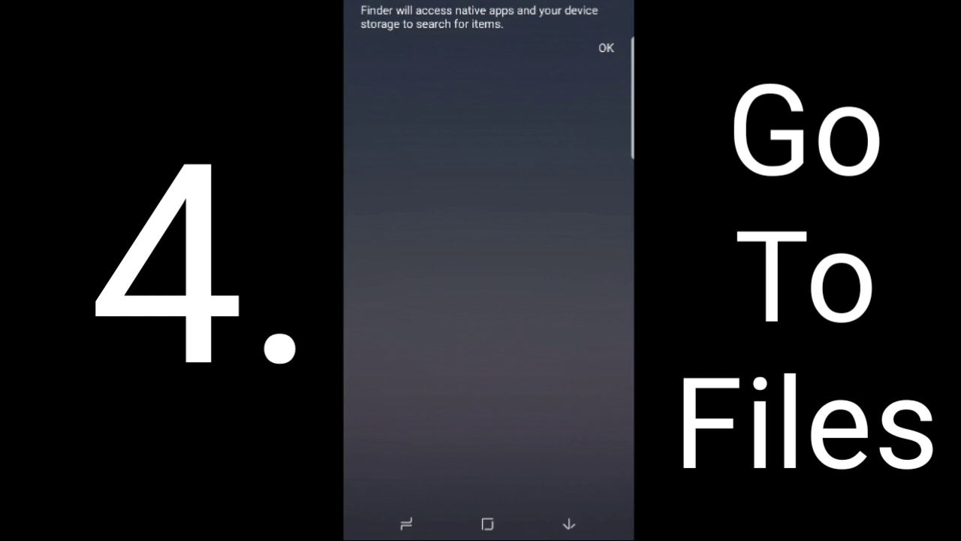
pyautogui.write('files')
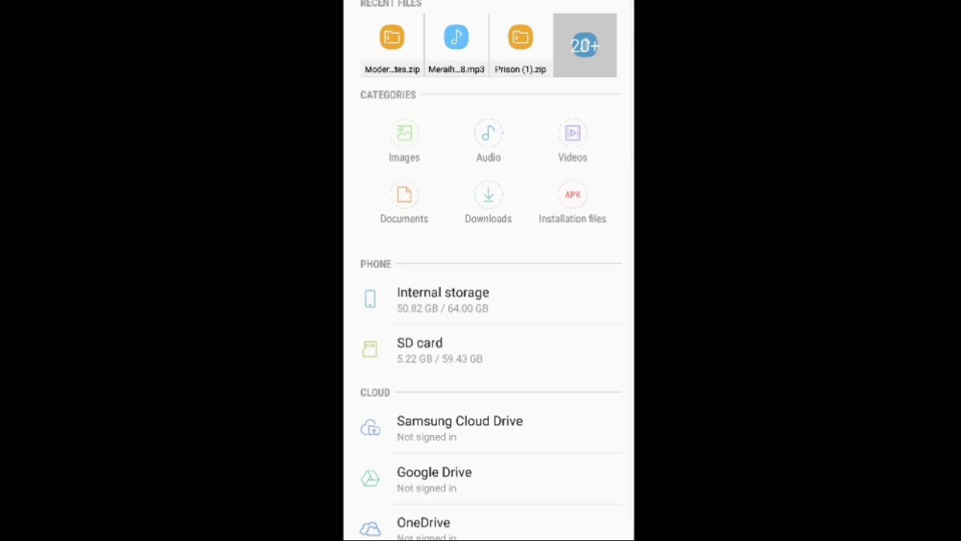
pyautogui.click(392, 41)
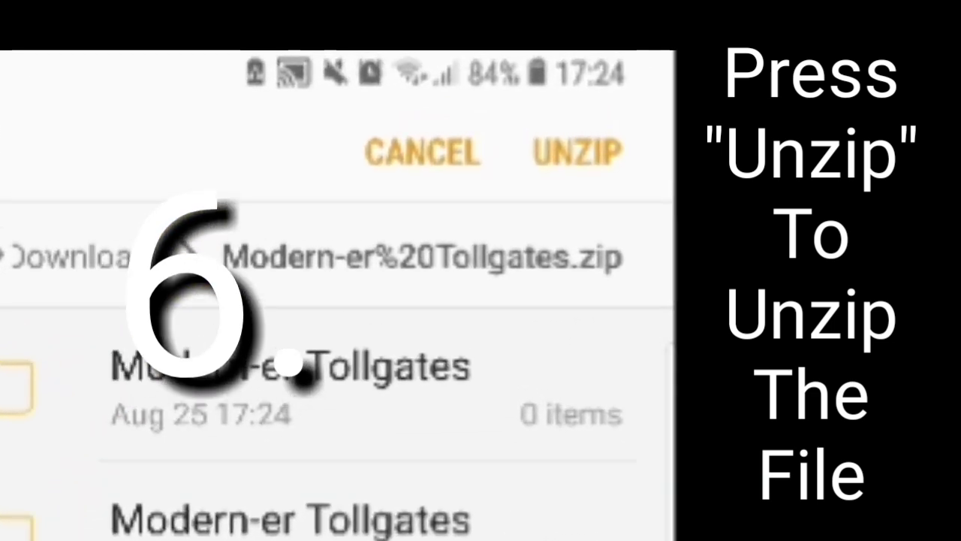
# Unzip the archive, keeping both copies via Rename, and select the Modern-er Tollgates folder
pyautogui.click(578, 151)
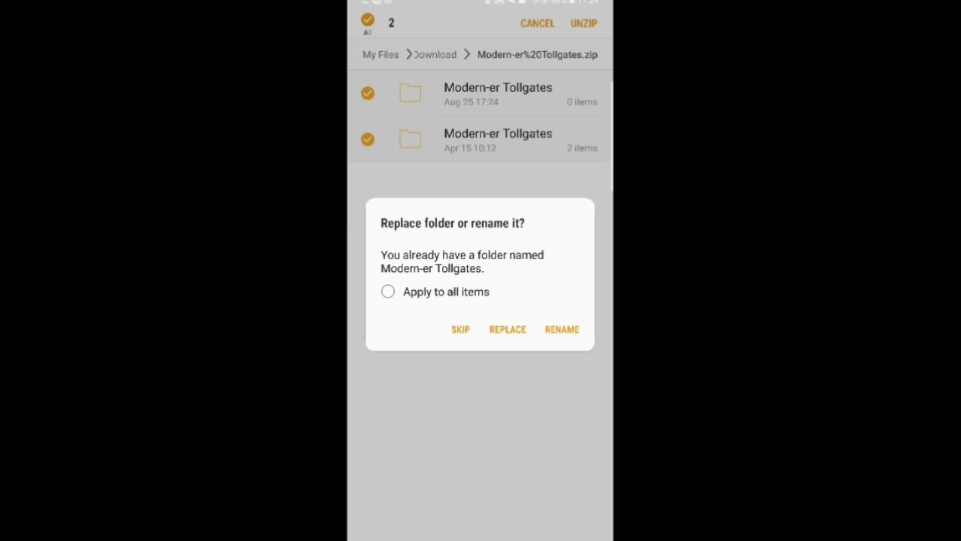
pyautogui.click(561, 329)
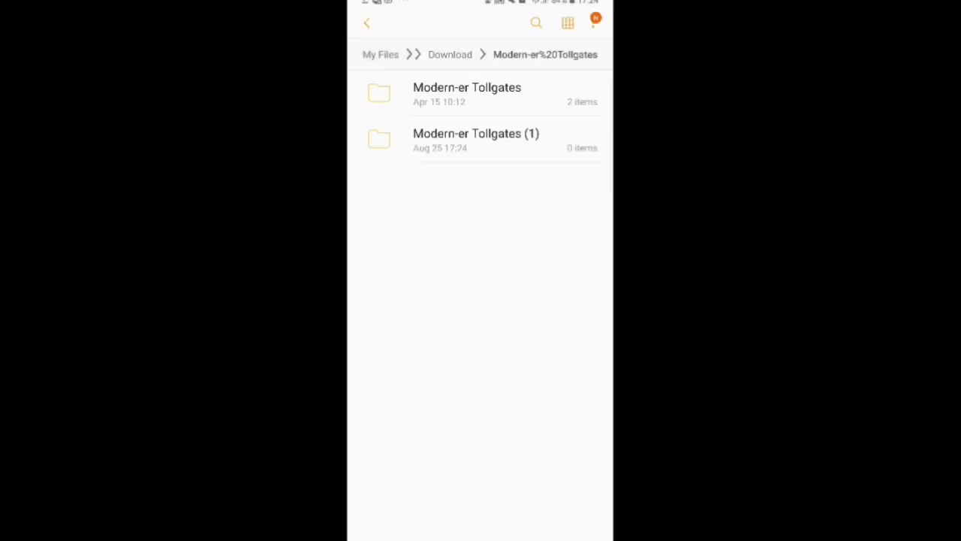
pyautogui.click(466, 93)
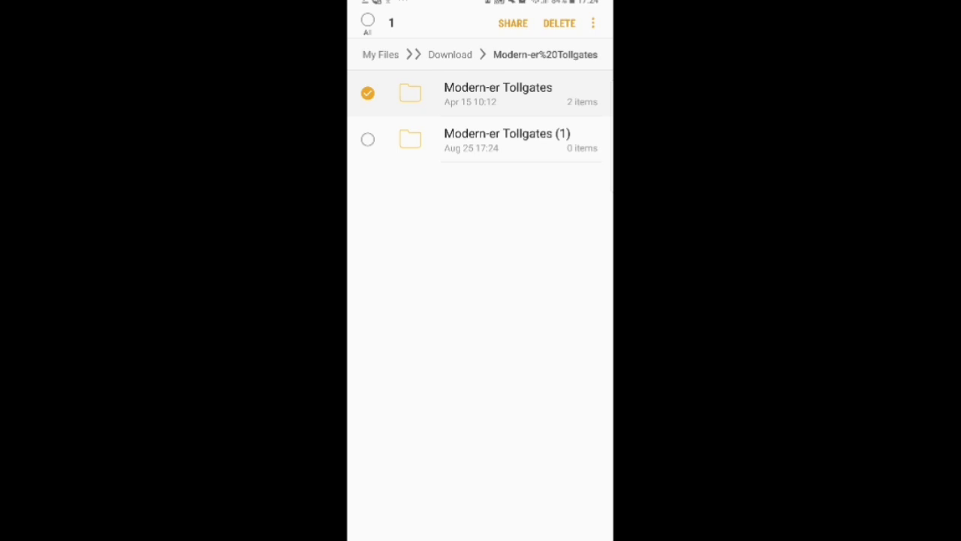
pyautogui.click(367, 139)
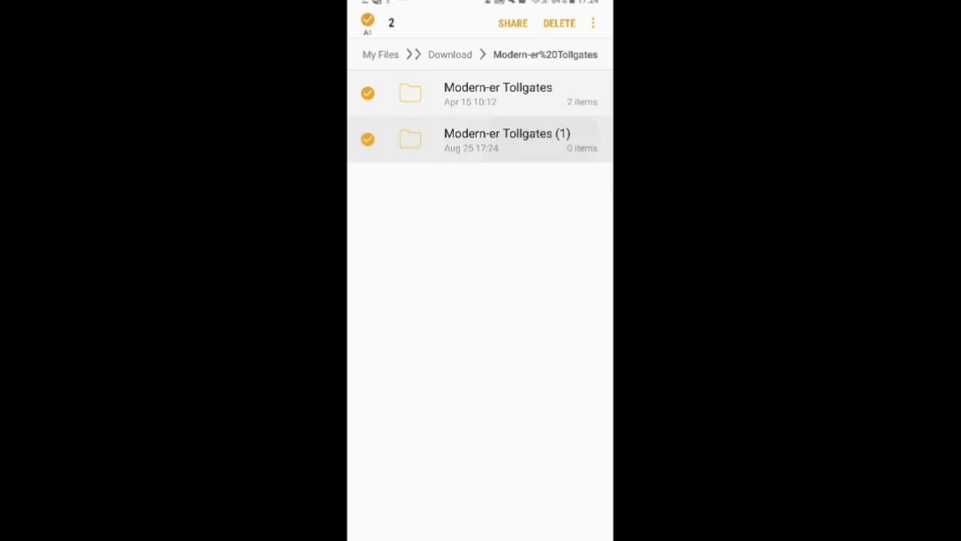
pyautogui.click(593, 23)
pyautogui.click(368, 139)
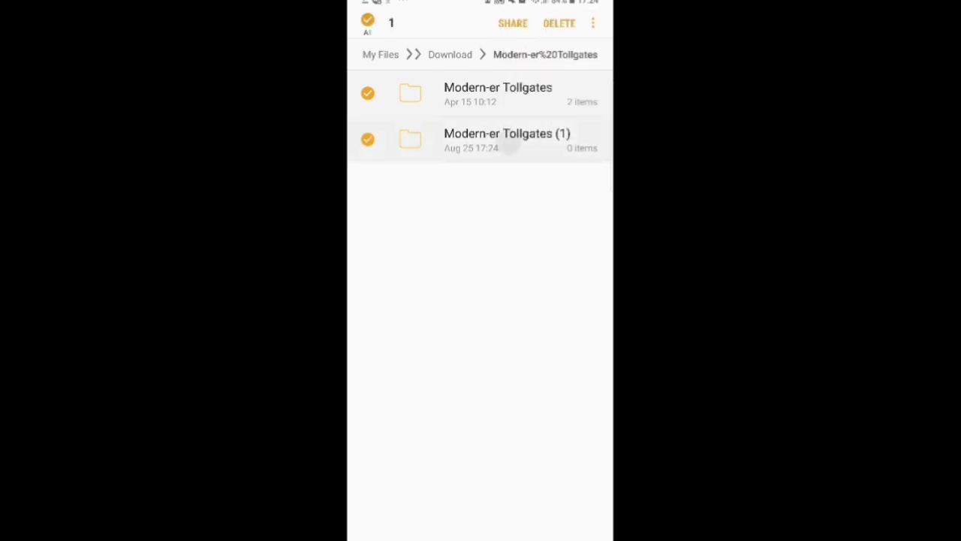
pyautogui.click(592, 23)
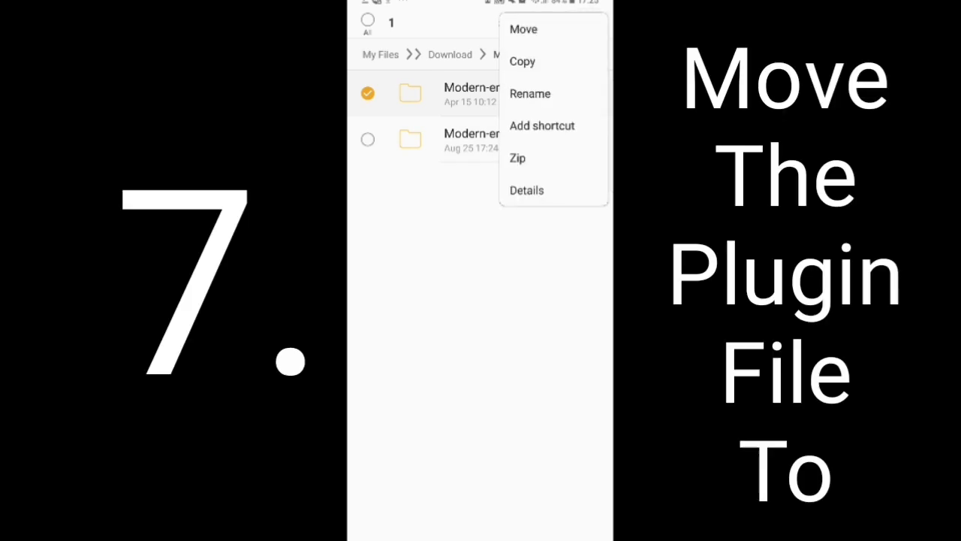
# Move the Modern-er Tollgates folder into Internal storage > TheoTown > plugins
pyautogui.click(524, 29)
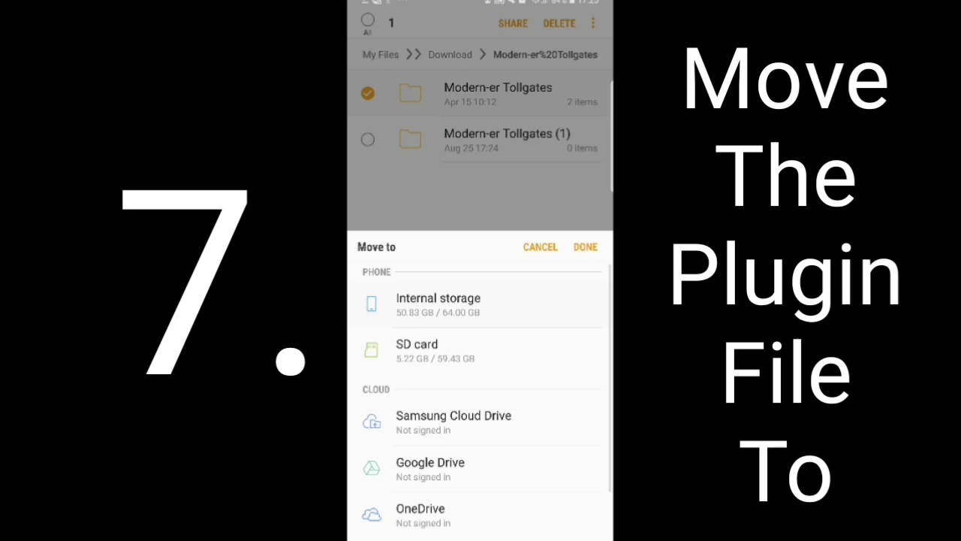
pyautogui.click(437, 304)
pyautogui.scroll(-15, 481, 301)
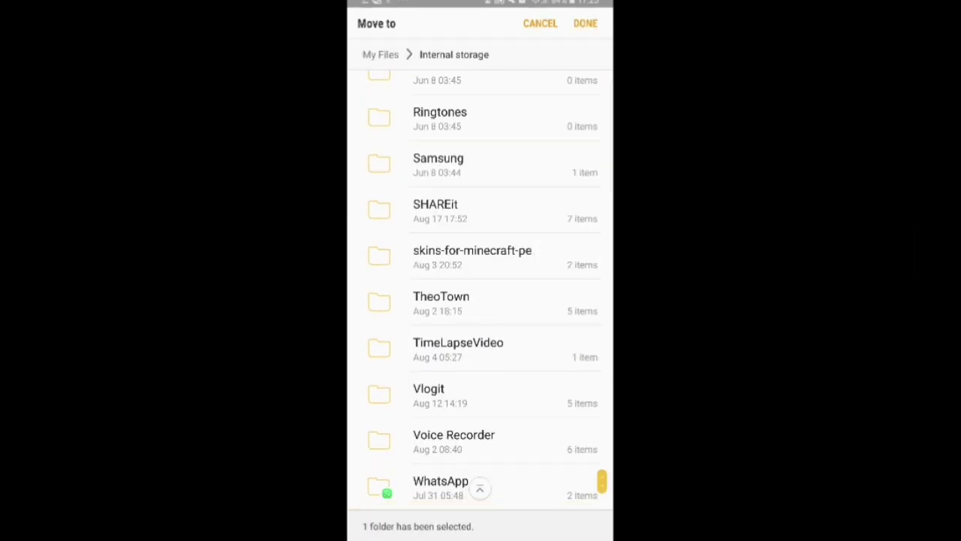
pyautogui.click(441, 304)
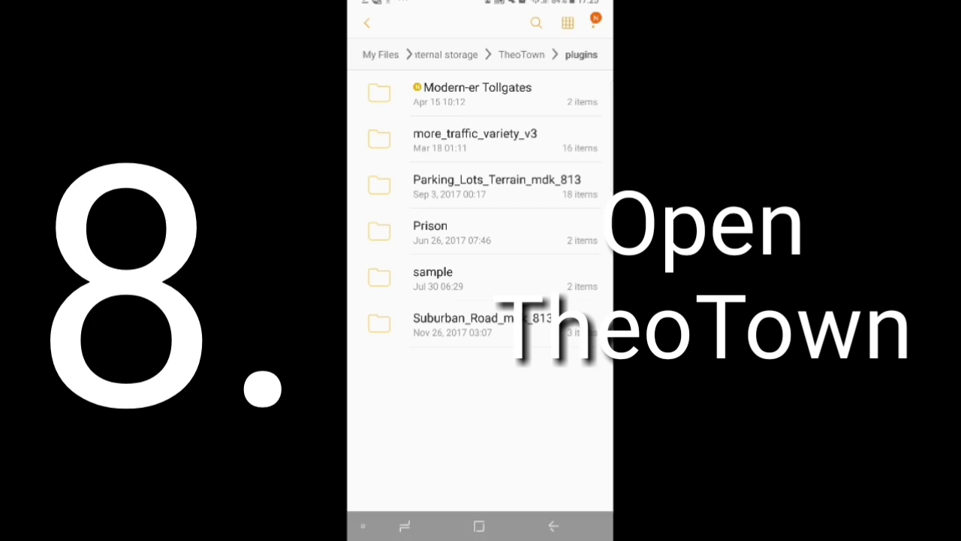
# Leave My Files for the home screen and launch TheoTown from the app list
pyautogui.click(404, 526)
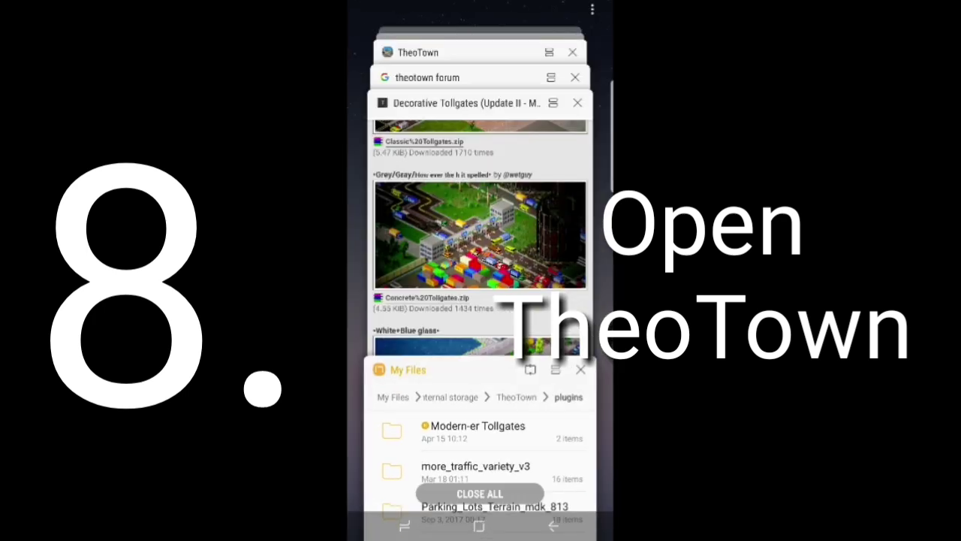
pyautogui.scroll(5, 481, 281)
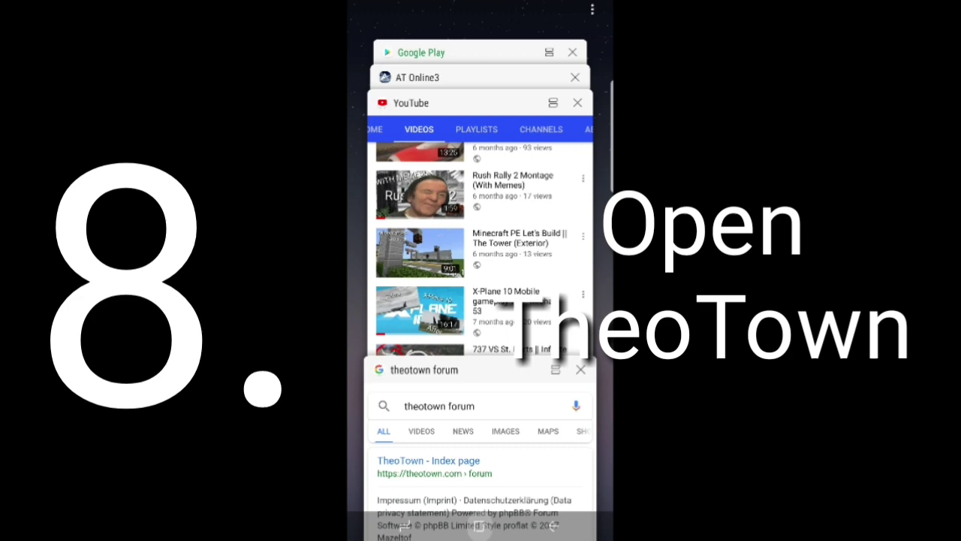
pyautogui.click(479, 526)
pyautogui.moveTo(480, 413); pyautogui.dragTo(481, 188)
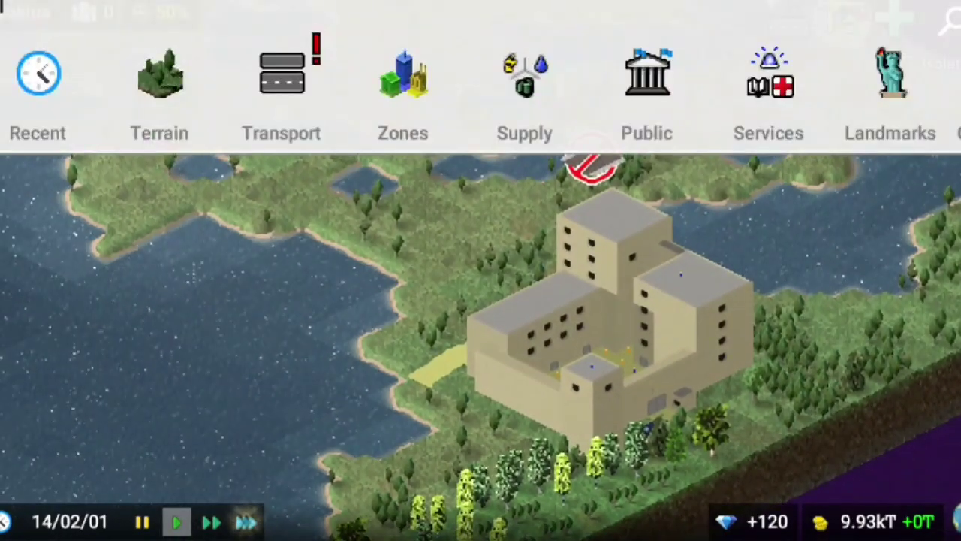
# Confirm Modern Toll Gates appears under Transport > Bus, cancel its placement, then open road options
pyautogui.click(280, 75)
pyautogui.click(127, 8)
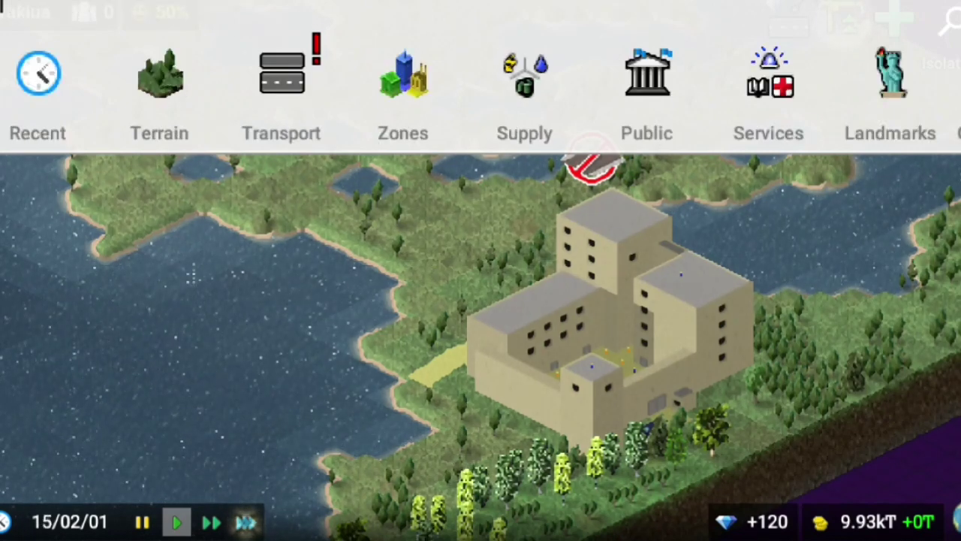
pyautogui.moveTo(281, 75)
pyautogui.mouseDown()
pyautogui.moveTo(416, 75)
pyautogui.moveTo(234, 75)
pyautogui.moveTo(268, 75)
pyautogui.mouseUp()
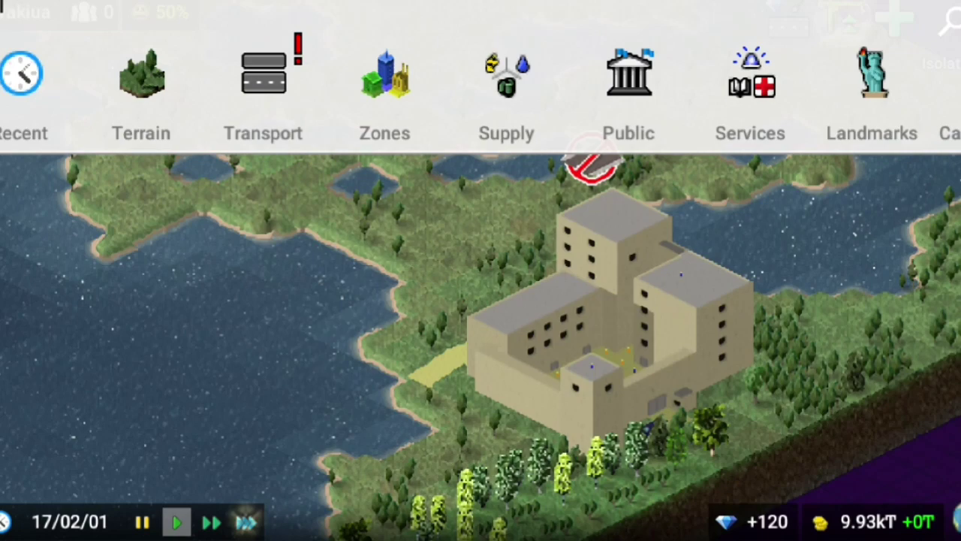
pyautogui.click(262, 82)
pyautogui.click(282, 75)
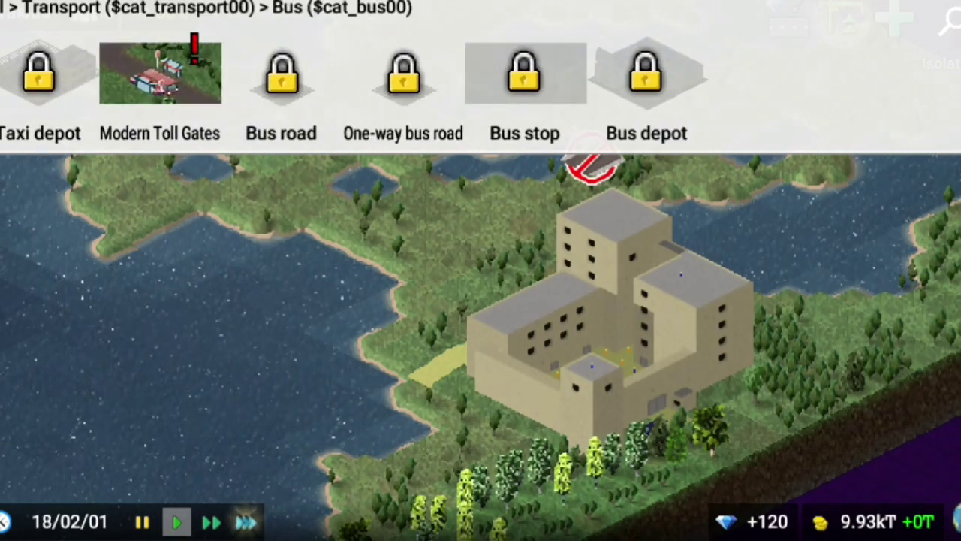
pyautogui.click(160, 73)
pyautogui.click(671, 388)
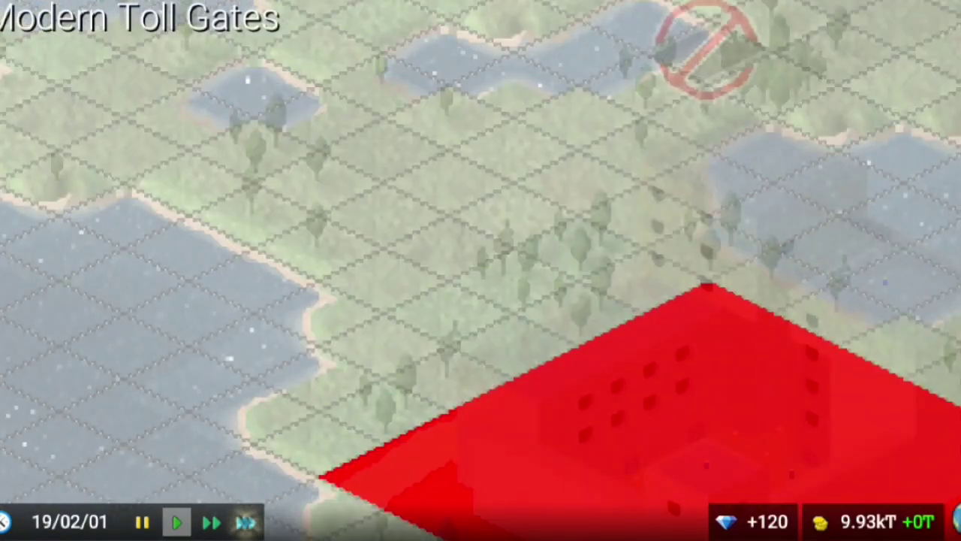
pyautogui.click(706, 49)
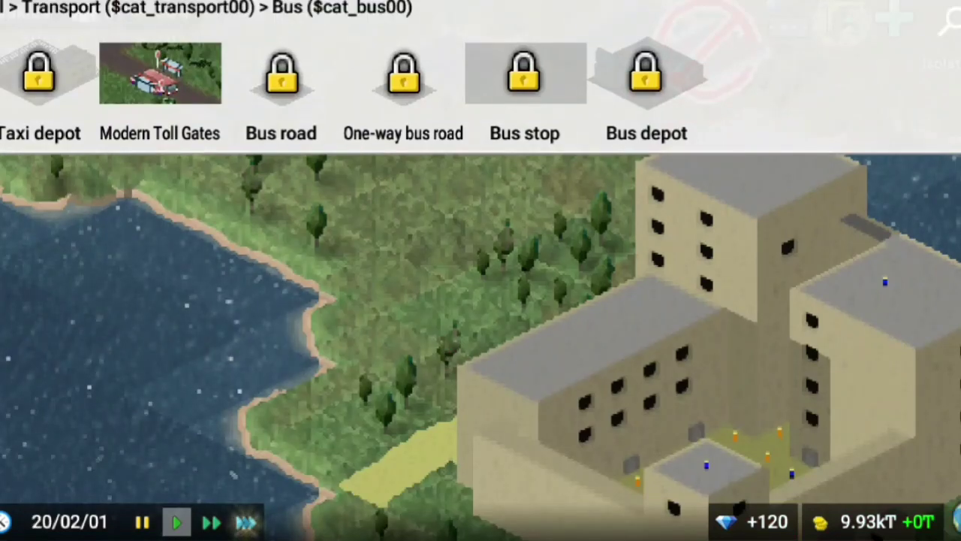
pyautogui.click(113, 8)
pyautogui.click(38, 68)
# Dismiss the Dirt road card and lay a short straight Suburban Road near the prison
pyautogui.click(38, 86)
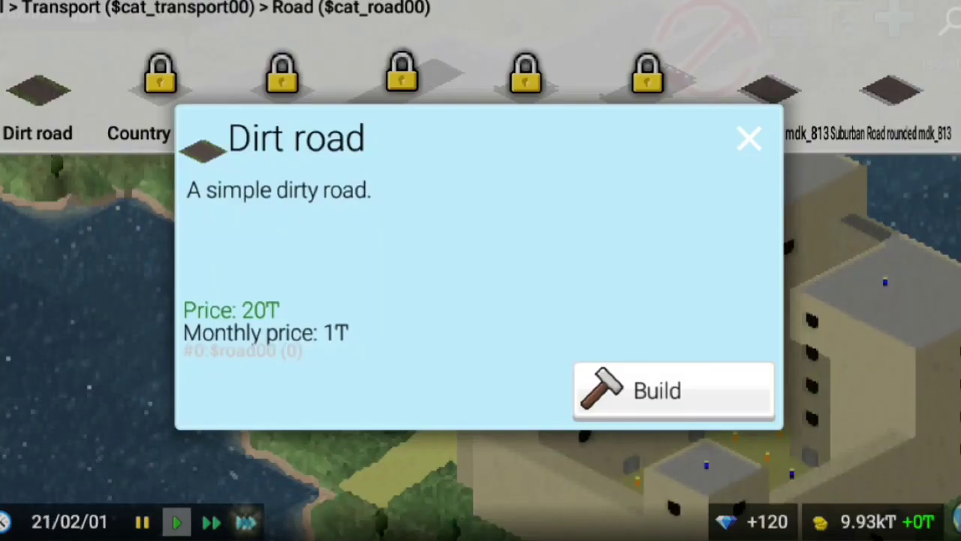
pyautogui.click(753, 141)
pyautogui.click(769, 90)
pyautogui.moveTo(516, 272); pyautogui.dragTo(315, 174)
pyautogui.click(706, 49)
# Add Suburban Road rounded pieces to bend the road into an L shape
pyautogui.click(891, 22)
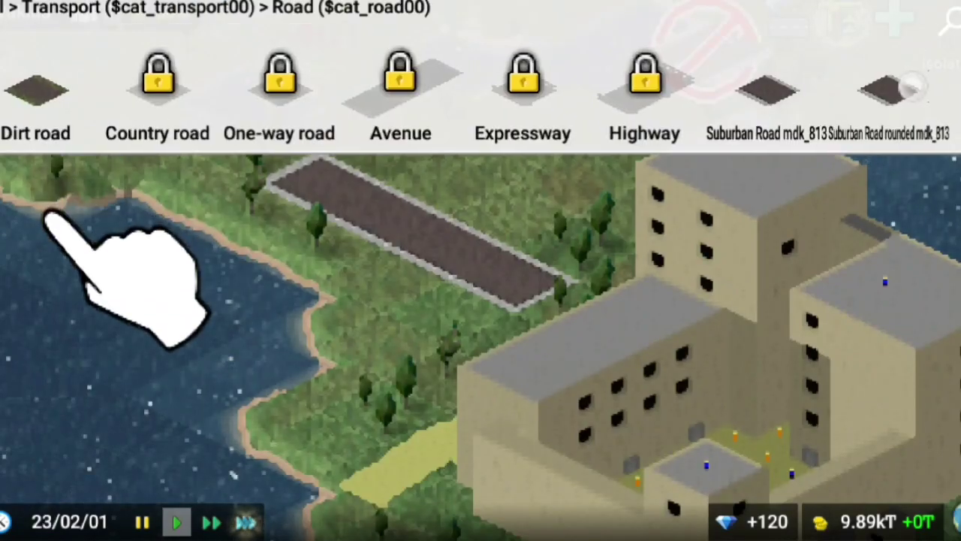
pyautogui.click(879, 98)
pyautogui.moveTo(562, 183)
pyautogui.mouseDown()
pyautogui.moveTo(489, 141)
pyautogui.moveTo(432, 180)
pyautogui.mouseUp()
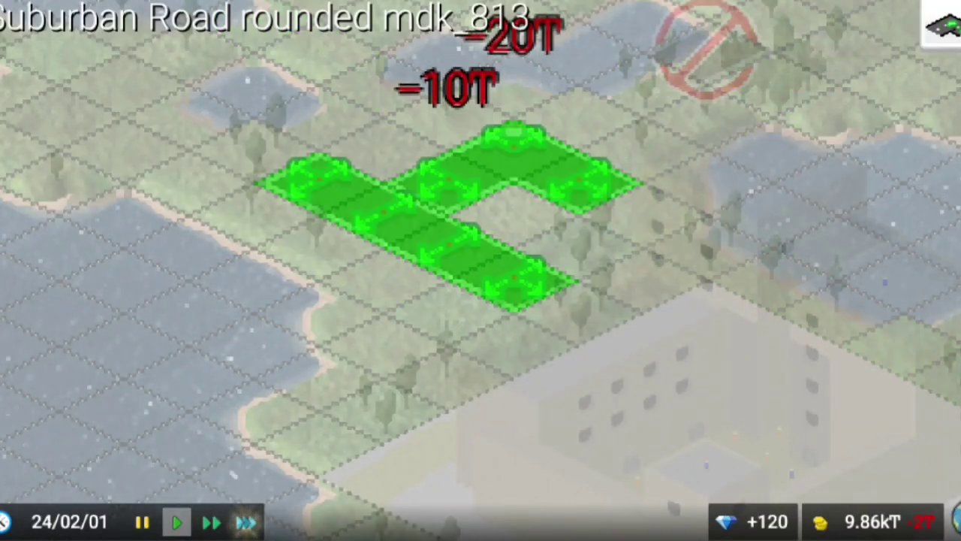
pyautogui.click(706, 49)
pyautogui.click(890, 21)
pyautogui.click(171, 11)
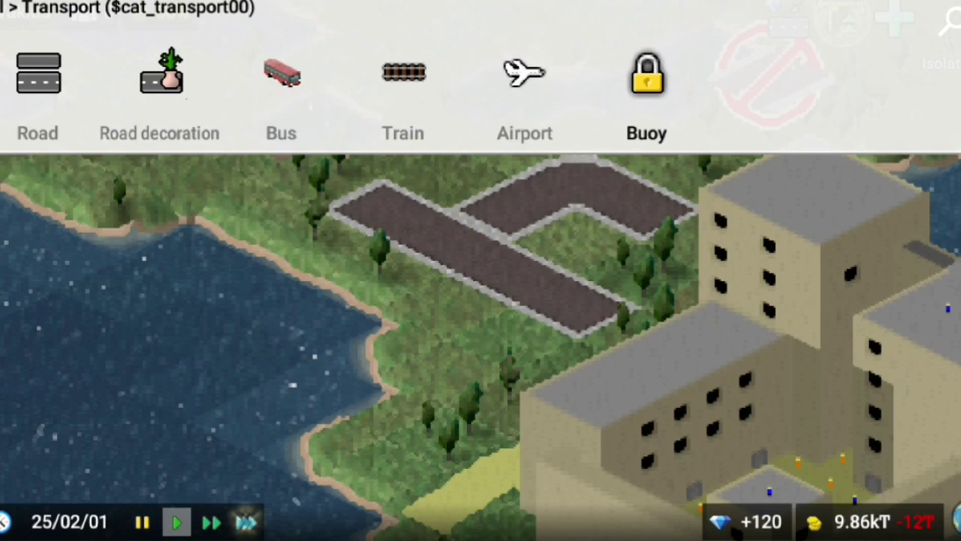
# Place two Modern Toll Gates, one at each end of the suburban road
pyautogui.click(281, 75)
pyautogui.click(161, 75)
pyautogui.click(672, 388)
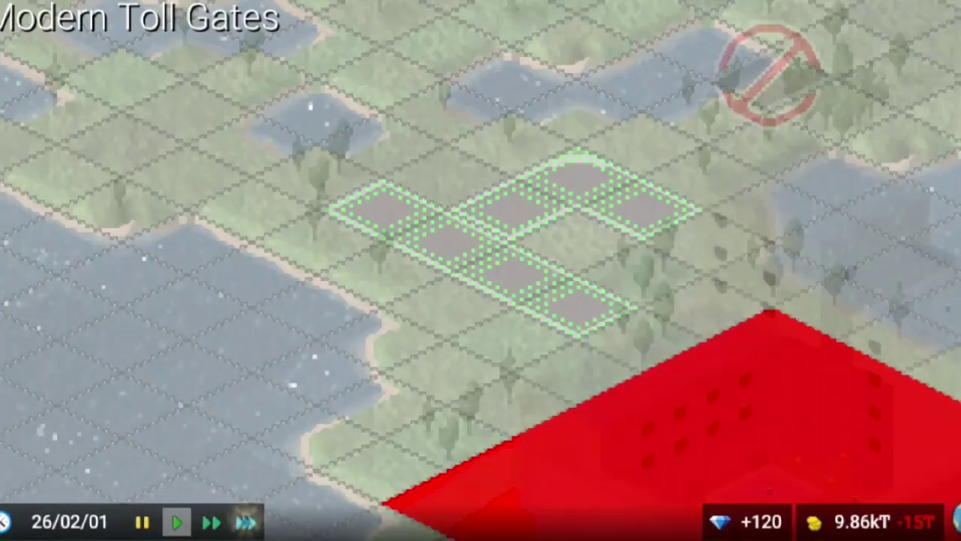
pyautogui.click(384, 188)
pyautogui.click(577, 161)
pyautogui.scroll(5, 795, 347)
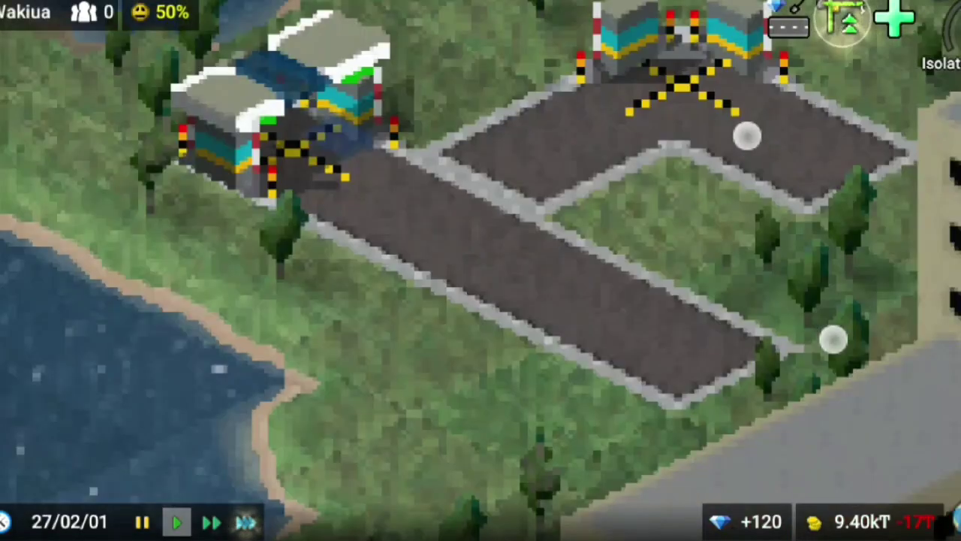
pyautogui.moveTo(795, 347)
pyautogui.mouseDown()
pyautogui.moveTo(848, 268)
pyautogui.moveTo(815, 326)
pyautogui.moveTo(866, 271)
pyautogui.moveTo(876, 323)
pyautogui.mouseUp()
# Close the build menu and zoom around to inspect the new toll gates, funds at 9.40kT
pyautogui.click(894, 19)
pyautogui.press('Escape')
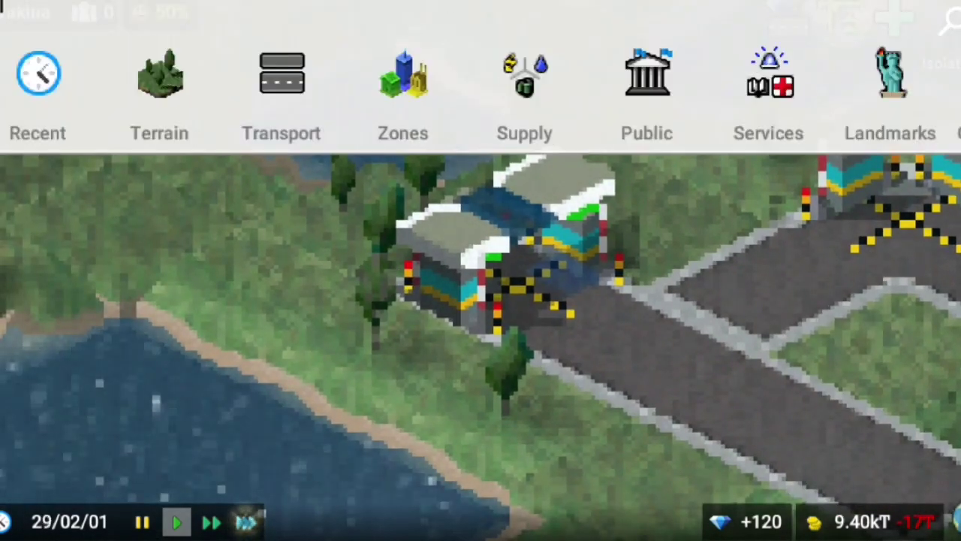
pyautogui.press('Escape')
pyautogui.scroll(-5, 811, 337)
pyautogui.scroll(3, 811, 338)
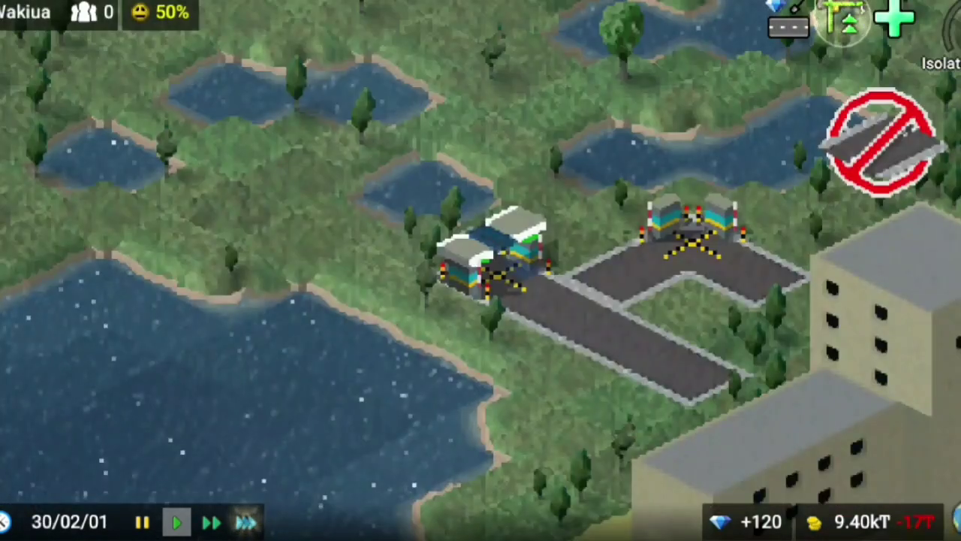
pyautogui.scroll(3, 502, 300)
pyautogui.scroll(-5, 500, 309)
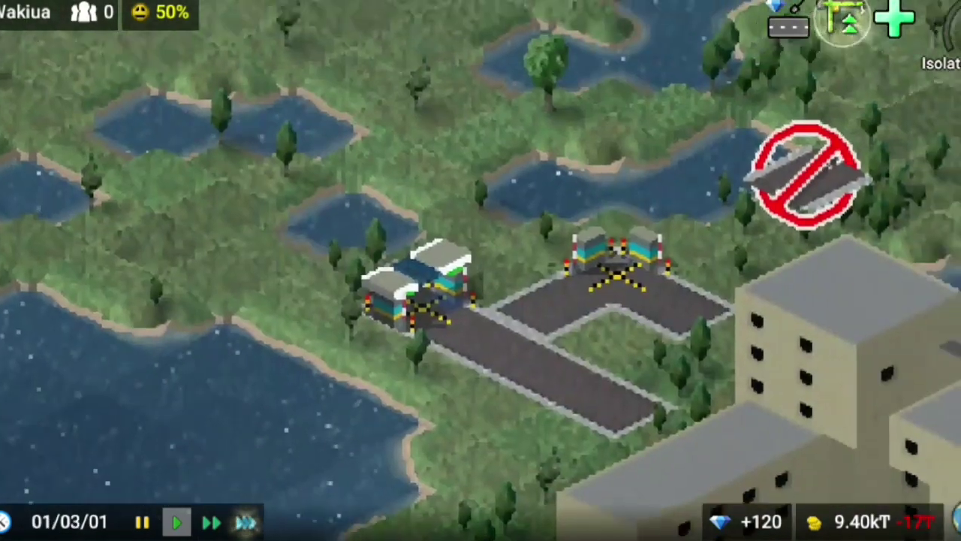
pyautogui.scroll(3, 770, 207)
pyautogui.scroll(-3, 769, 207)
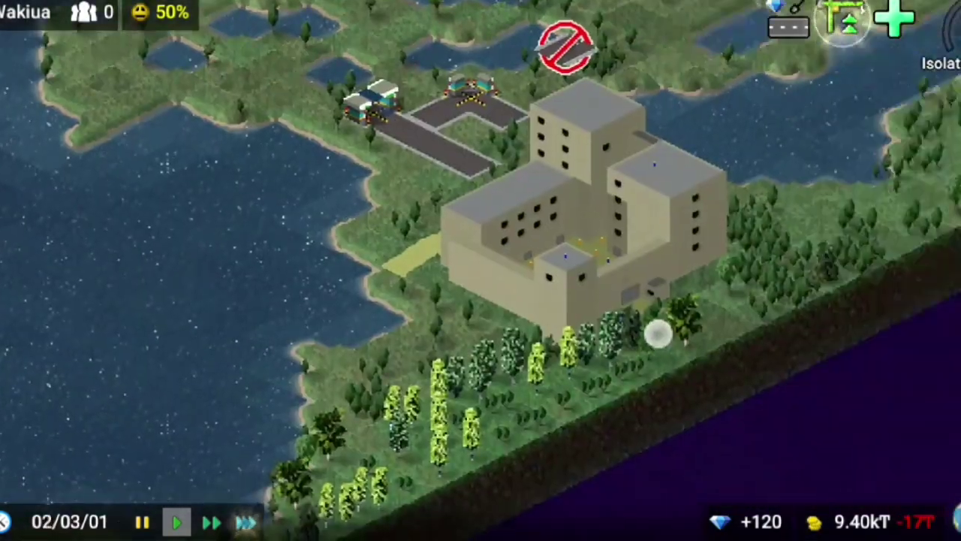
pyautogui.scroll(5, 658, 333)
pyautogui.click(600, 225)
pyautogui.click(746, 113)
pyautogui.scroll(-3, 724, 256)
pyautogui.click(601, 226)
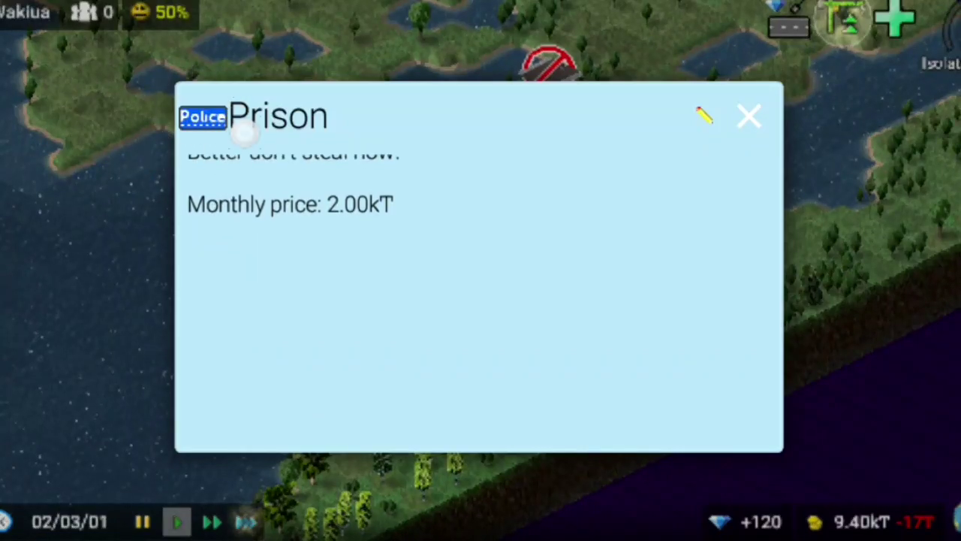
pyautogui.click(749, 116)
pyautogui.scroll(5, 721, 248)
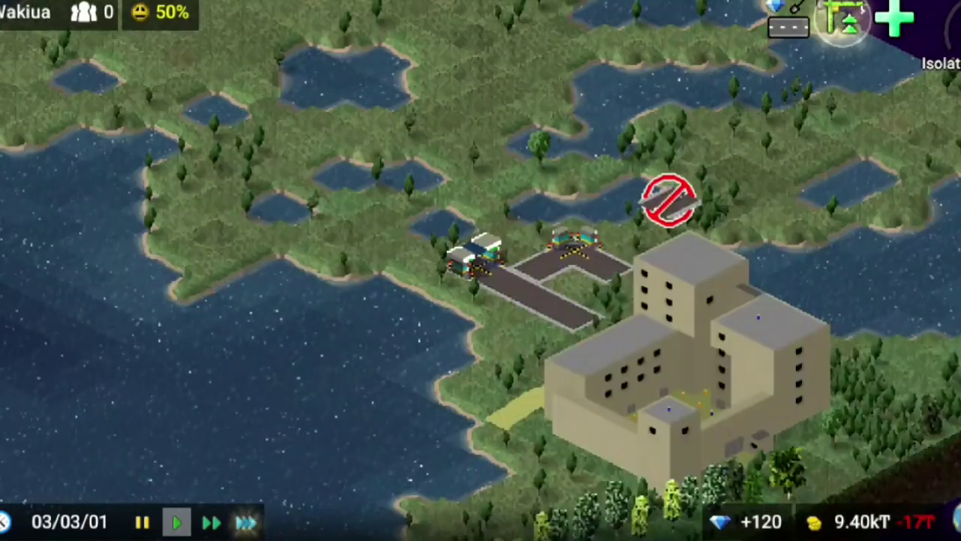
pyautogui.scroll(-3, 743, 271)
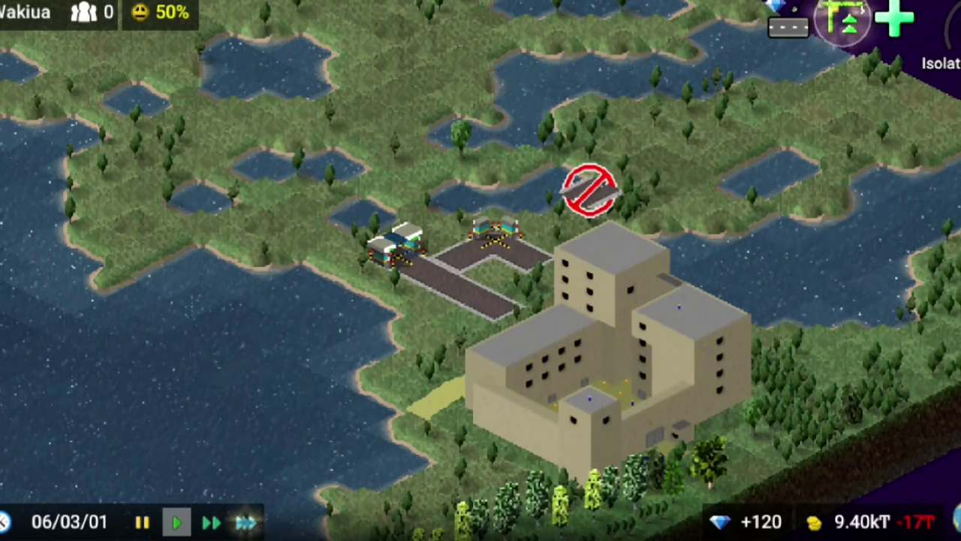
pyautogui.scroll(3, 475, 259)
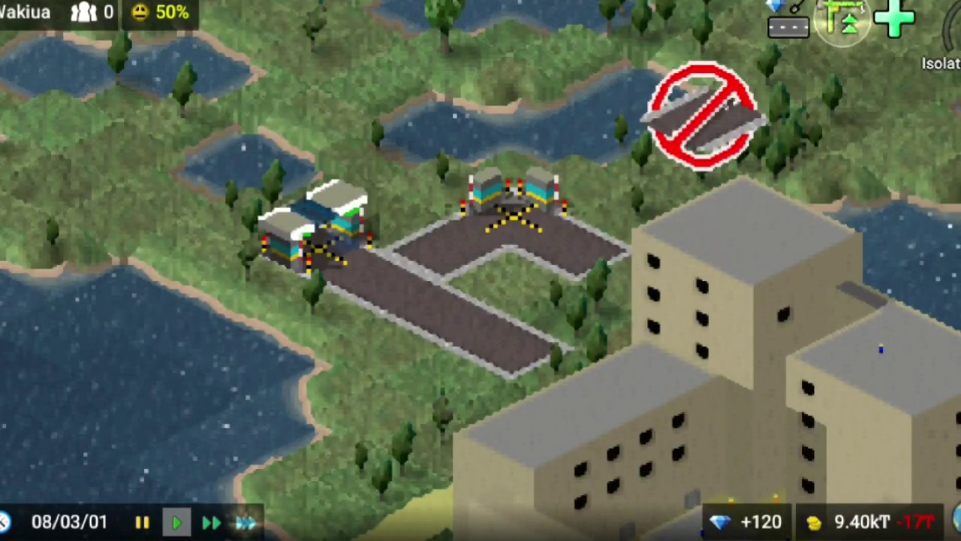
pyautogui.scroll(-3, 481, 271)
pyautogui.moveTo(481, 270); pyautogui.dragTo(566, 280)
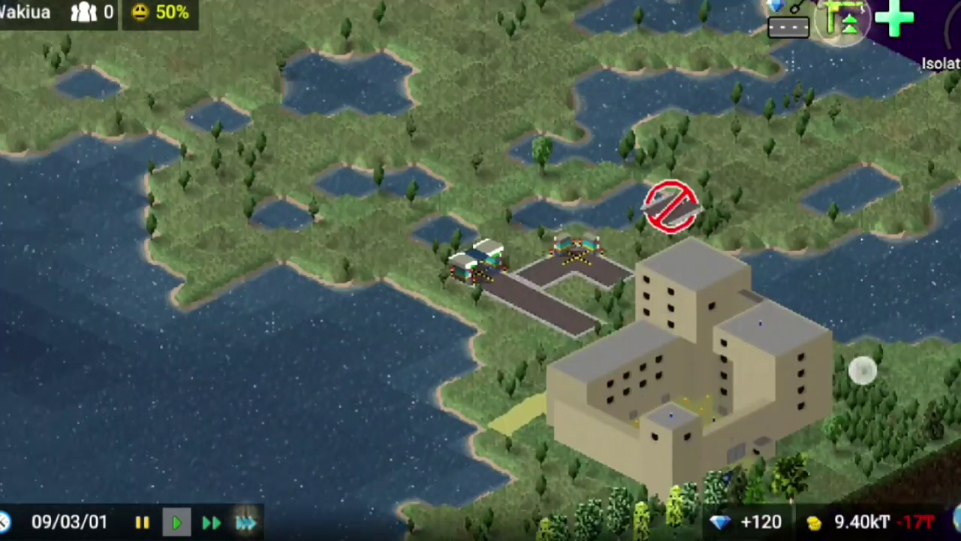
pyautogui.scroll(3, 278, 214)
pyautogui.moveTo(826, 338)
pyautogui.mouseDown()
pyautogui.moveTo(375, 285)
pyautogui.moveTo(398, 277)
pyautogui.mouseUp()
pyautogui.moveTo(676, 300); pyautogui.dragTo(376, 286)
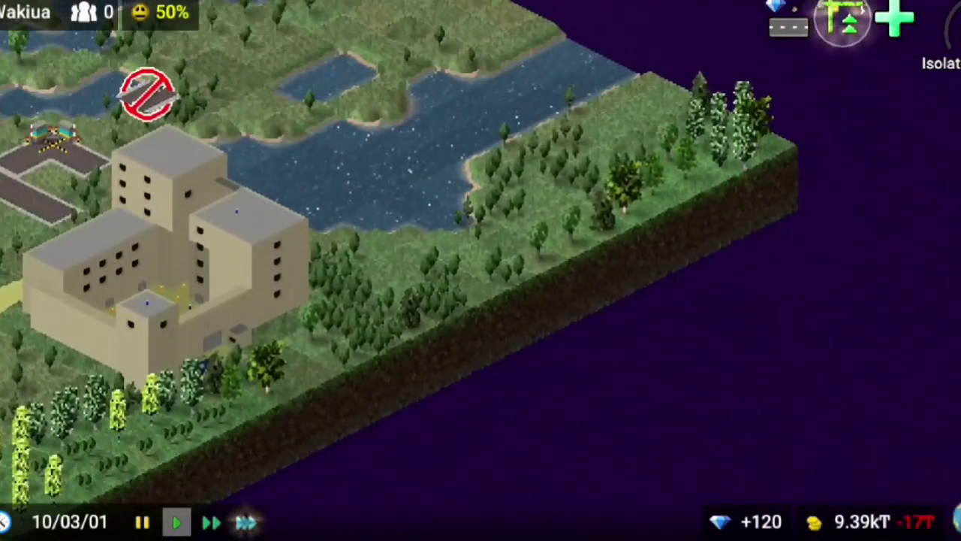
pyautogui.moveTo(300, 270)
pyautogui.mouseDown()
pyautogui.moveTo(483, 284)
pyautogui.moveTo(620, 274)
pyautogui.mouseUp()
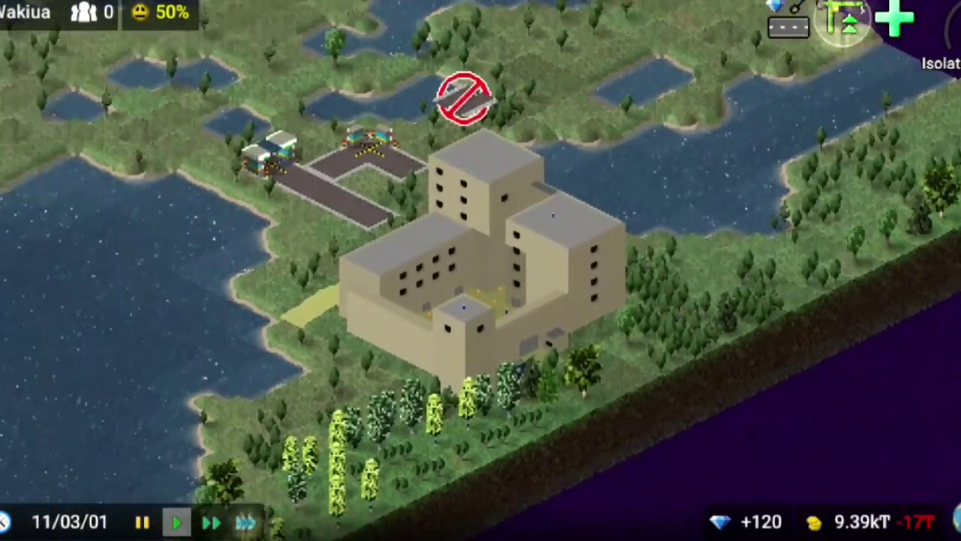